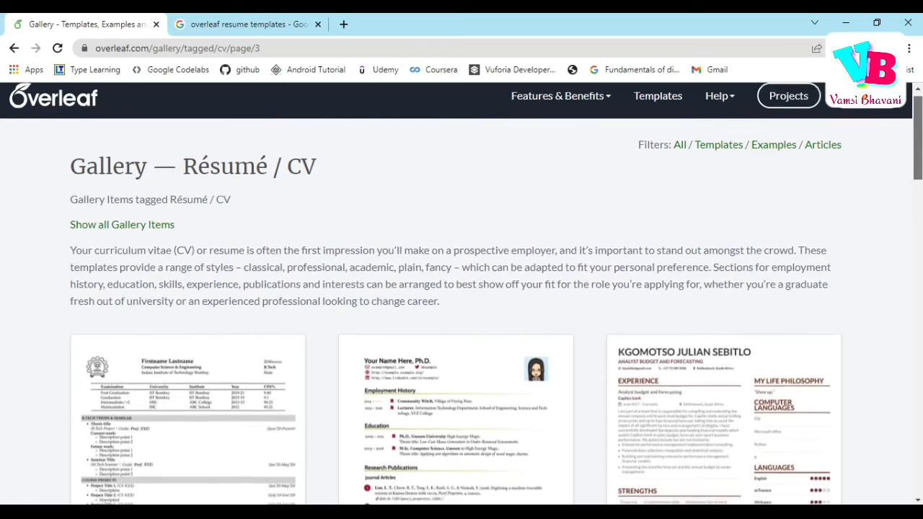
Scroll through the template gallery and open the Friggeri CV Template page
{"action": "scroll", "coordinate": [461, 289], "scroll_direction": "down", "scroll_amount": 5}
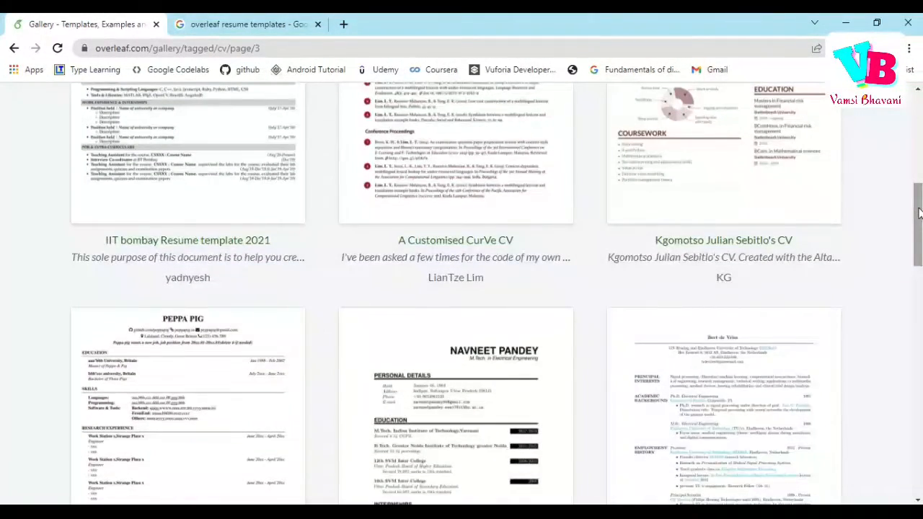
{"action": "scroll", "coordinate": [461, 288], "scroll_direction": "down", "scroll_amount": 6}
{"action": "scroll", "coordinate": [461, 289], "scroll_direction": "down", "scroll_amount": 4}
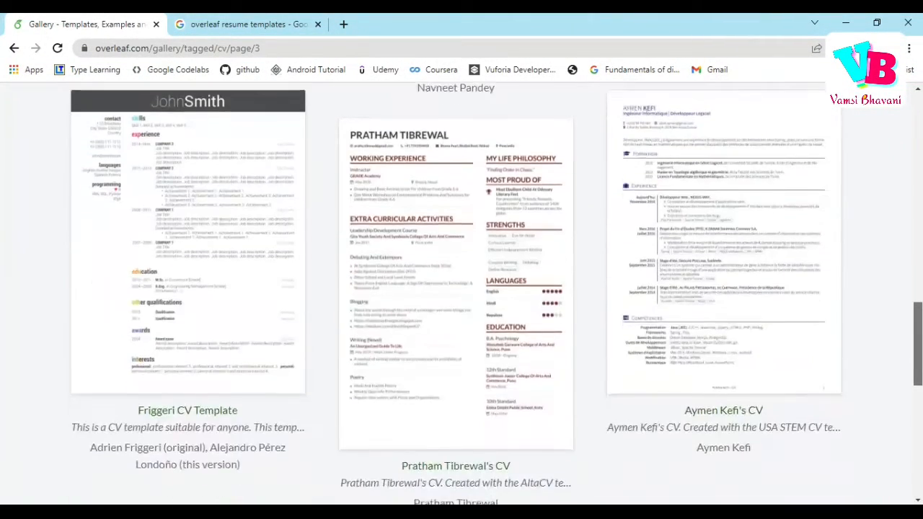
{"action": "scroll", "coordinate": [461, 288], "scroll_direction": "up", "scroll_amount": 3}
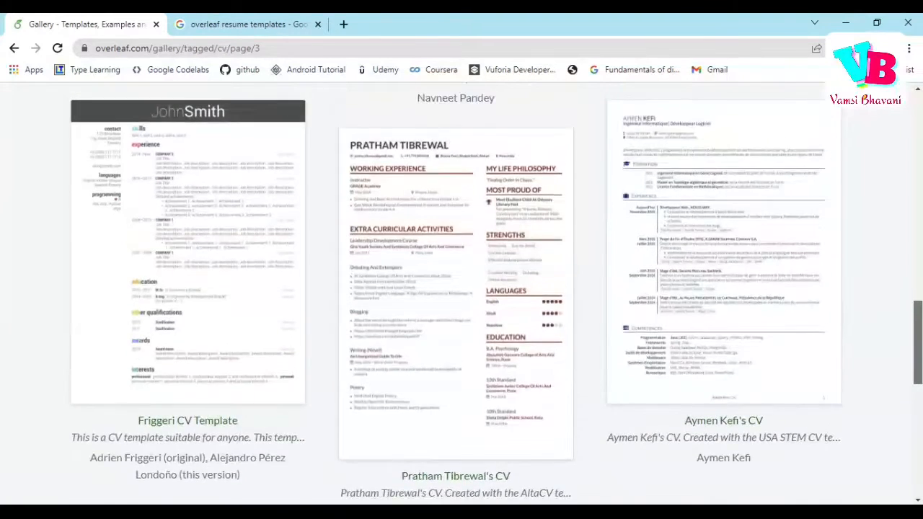
{"action": "scroll", "coordinate": [462, 289], "scroll_direction": "down", "scroll_amount": 1}
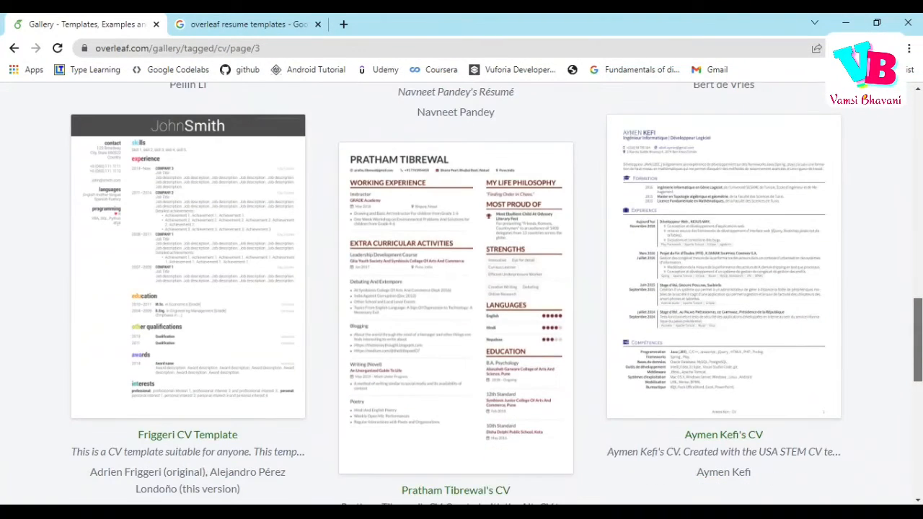
{"action": "scroll", "coordinate": [462, 289], "scroll_direction": "up", "scroll_amount": 1}
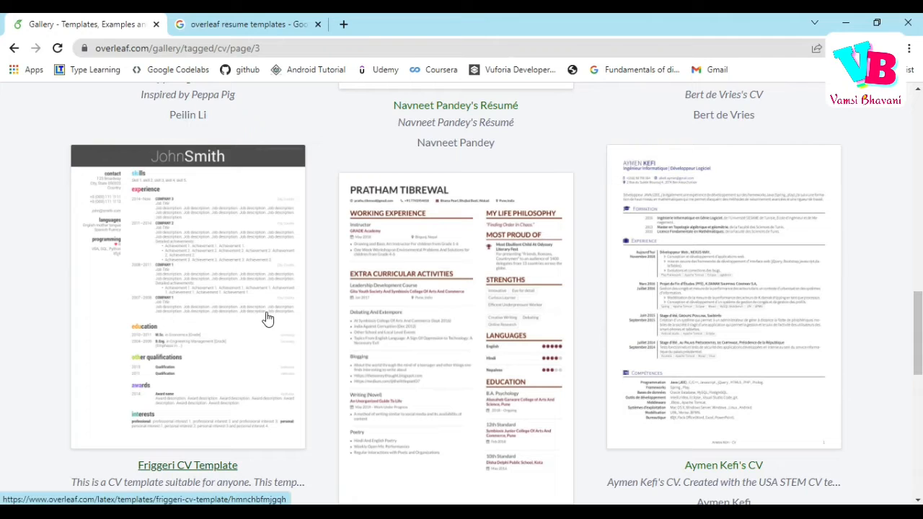
{"action": "left_click", "coordinate": [231, 264]}
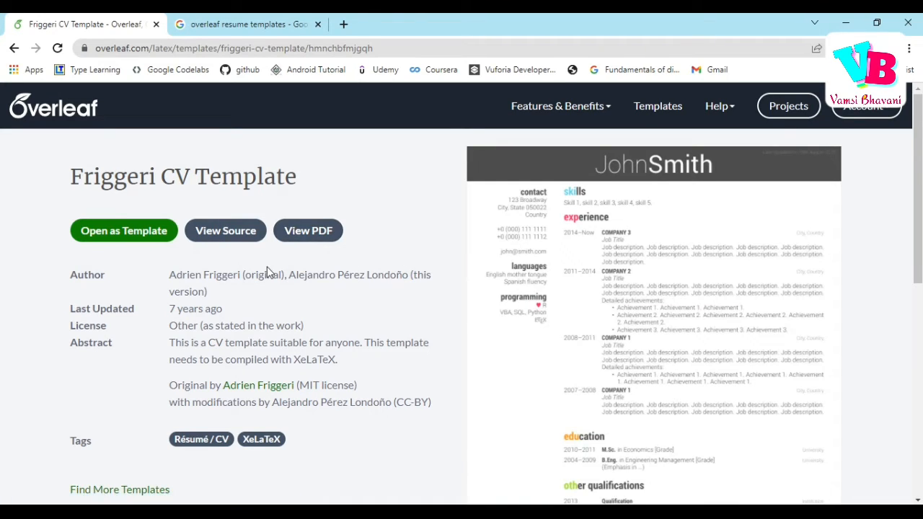
Open the Friggeri CV Template as a new Overleaf project
{"action": "left_click", "coordinate": [126, 231]}
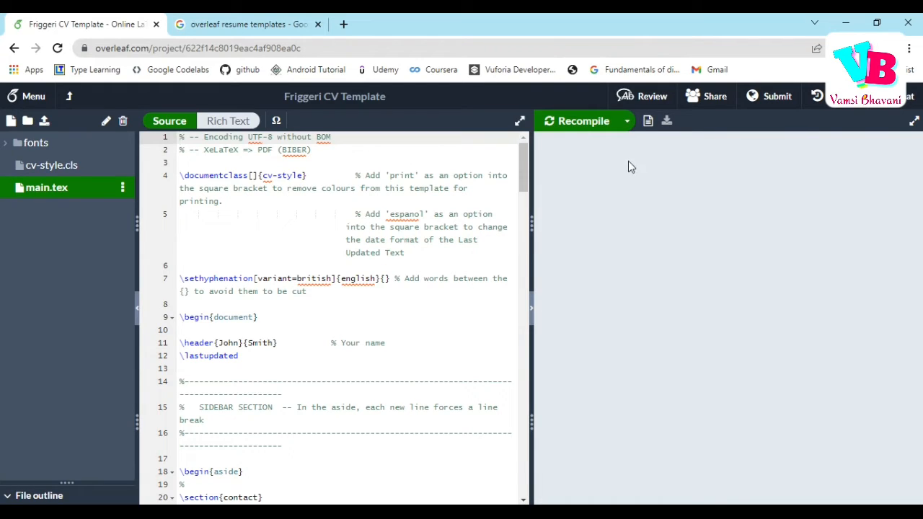
Recompile the project to generate the CV's PDF preview
{"action": "left_click", "coordinate": [581, 124]}
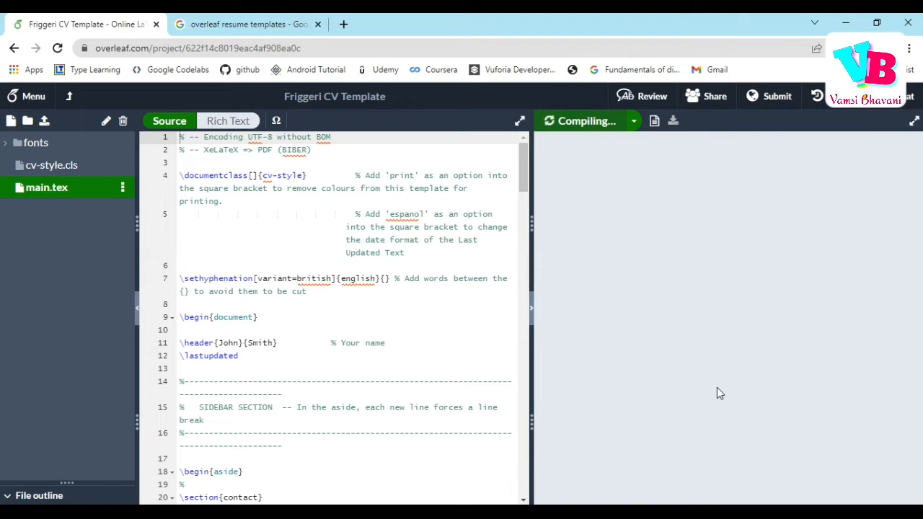
Load the Résumé / CV gallery from Google results in the other tab, then return to the project
{"action": "left_click", "coordinate": [209, 22]}
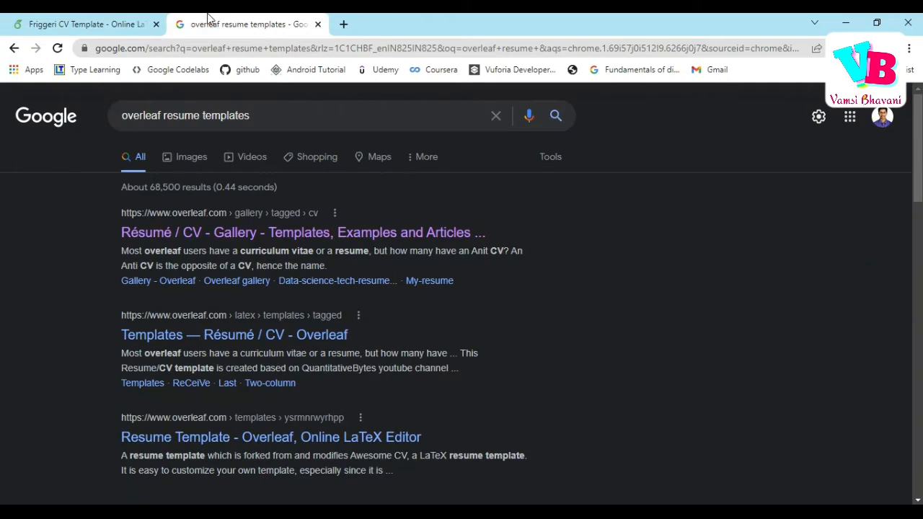
{"action": "left_click", "coordinate": [220, 244]}
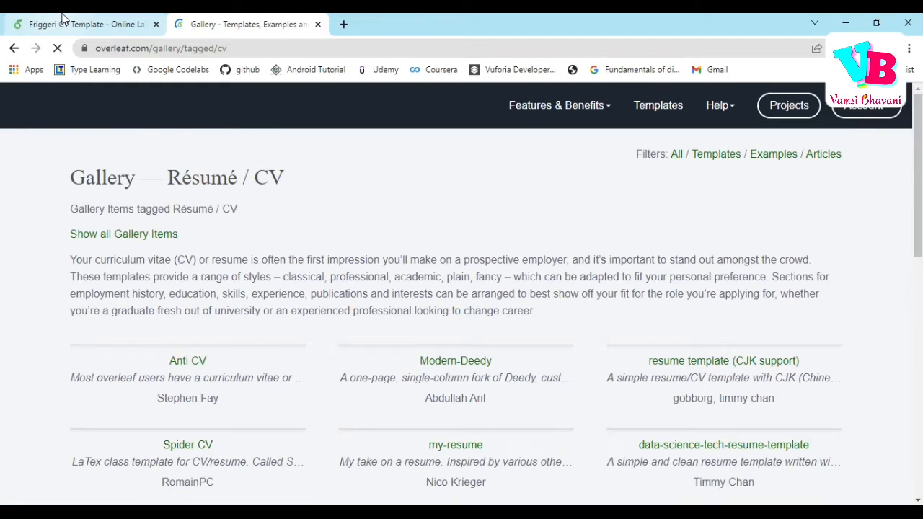
{"action": "left_click", "coordinate": [63, 18]}
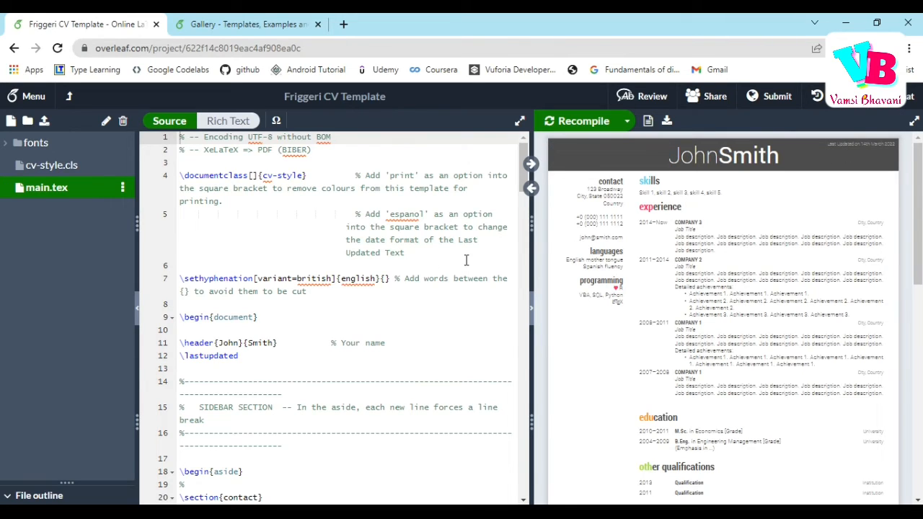
Find 'john' and replace the header's John Smith with the author's first and last name, then recompile
{"action": "key", "text": "ctrl+f"}
{"action": "type", "text": "j"}
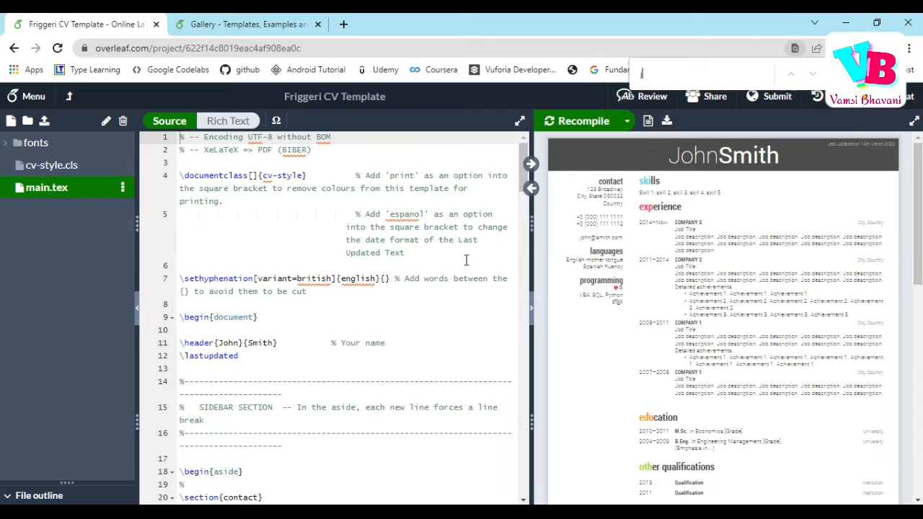
{"action": "type", "text": "ohn"}
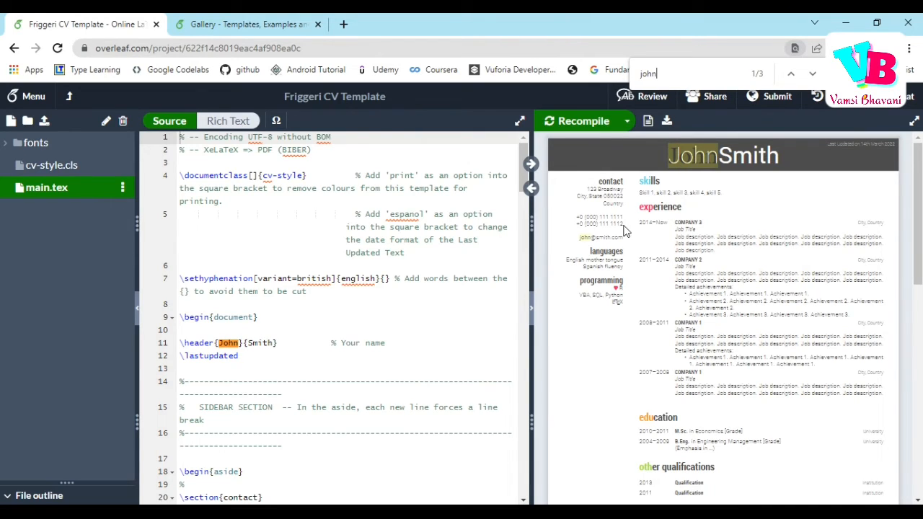
{"action": "double_click", "coordinate": [238, 342]}
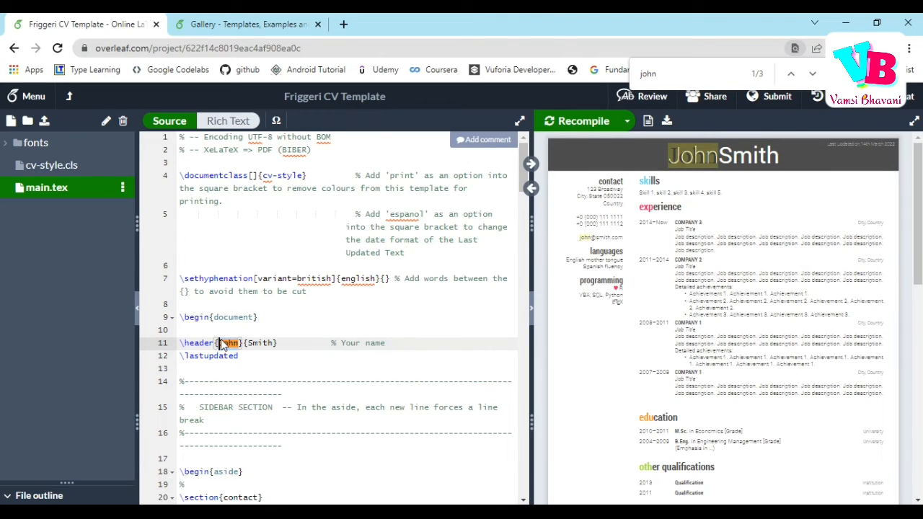
{"action": "type", "text": "Vamsi"}
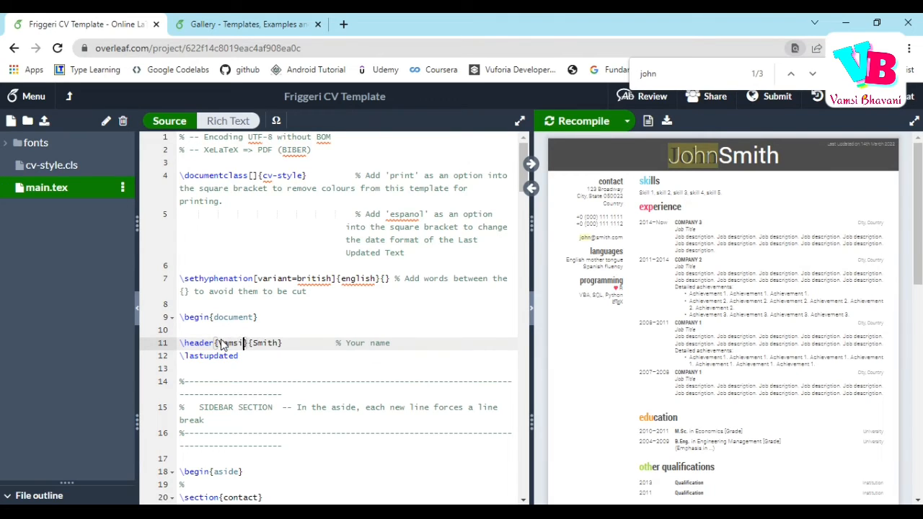
{"action": "key", "text": "Right"}
{"action": "key", "text": "shift+Right"}
{"action": "key", "text": "shift+Right"}
{"action": "key", "text": "shift+Right"}
{"action": "key", "text": "shift+Right"}
{"action": "key", "text": "shift+Right"}
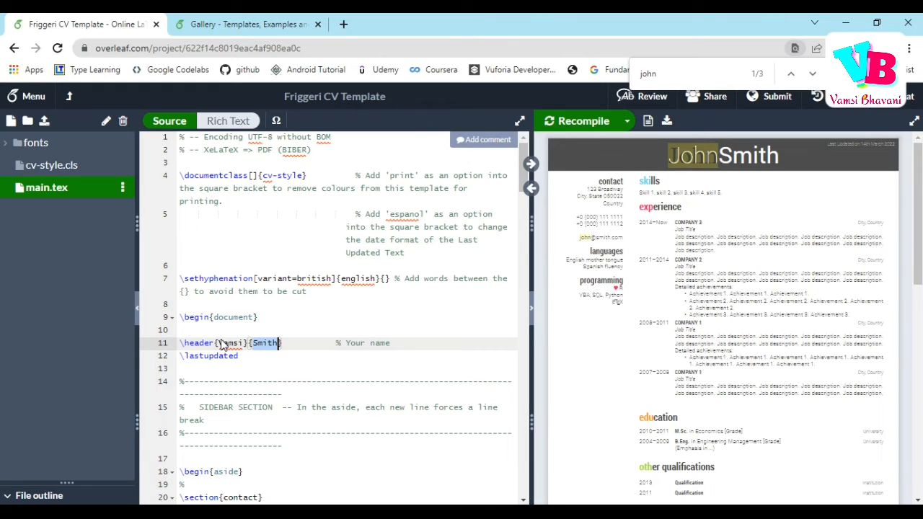
{"action": "type", "text": "Bha"}
{"action": "type", "text": "vani"}
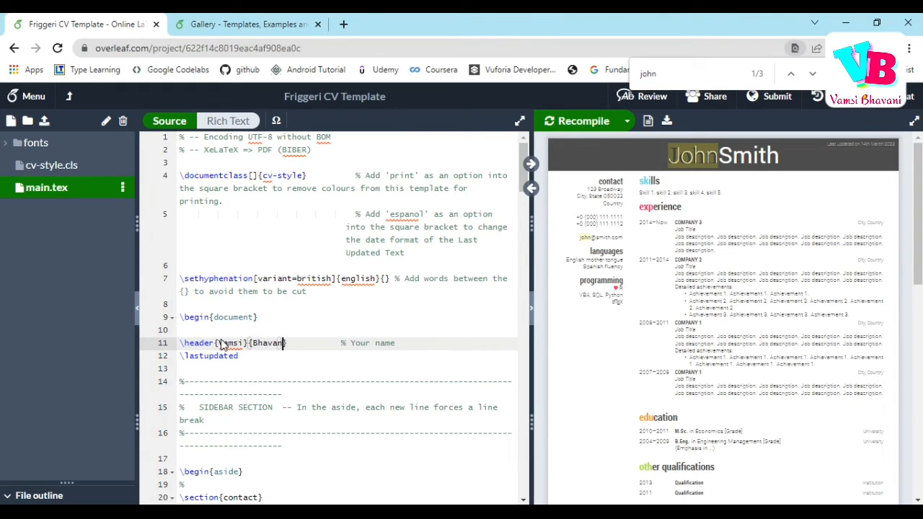
{"action": "left_click", "coordinate": [575, 124]}
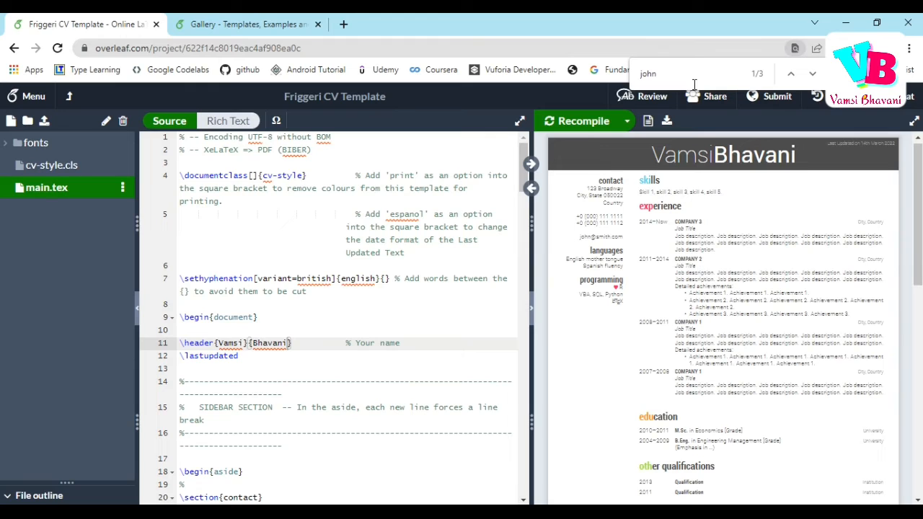
Search for 'compa', step through the four COMPANY matches, and scroll the source to the experience section
{"action": "left_click_drag", "start_coordinate": [694, 81], "coordinate": [621, 79]}
{"action": "type", "text": "c"}
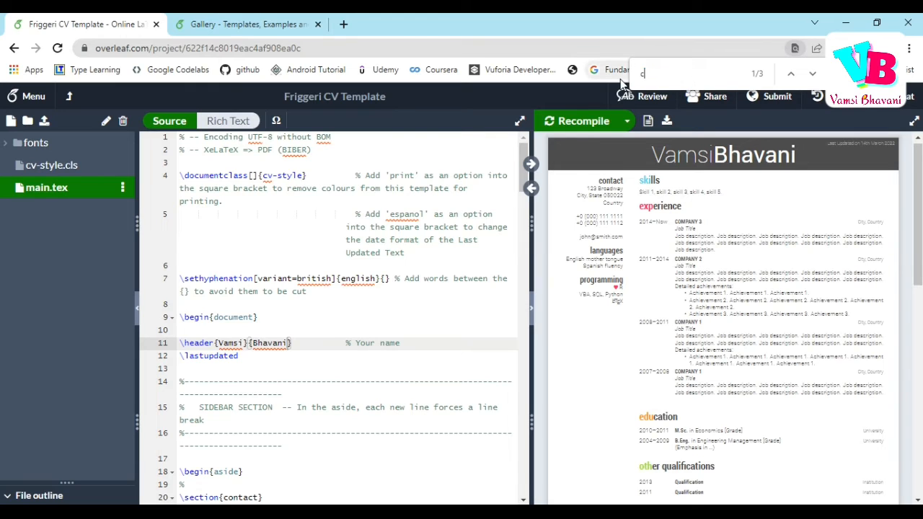
{"action": "type", "text": "ompany"}
{"action": "key", "text": "Return"}
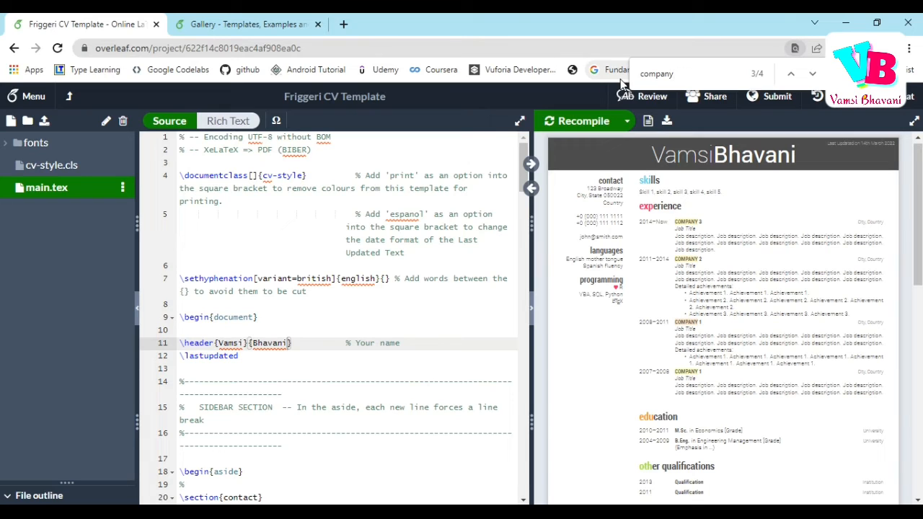
{"action": "left_click", "coordinate": [791, 78]}
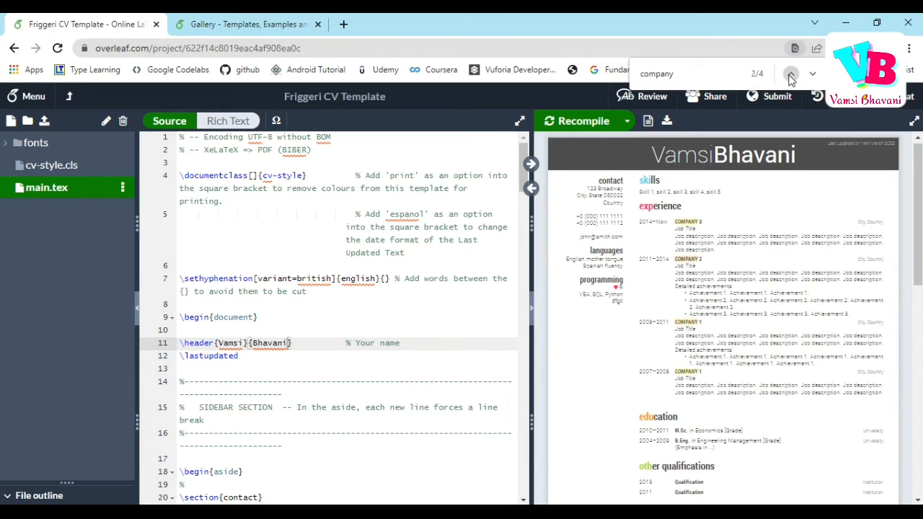
{"action": "left_click", "coordinate": [791, 78]}
{"action": "left_click", "coordinate": [791, 75]}
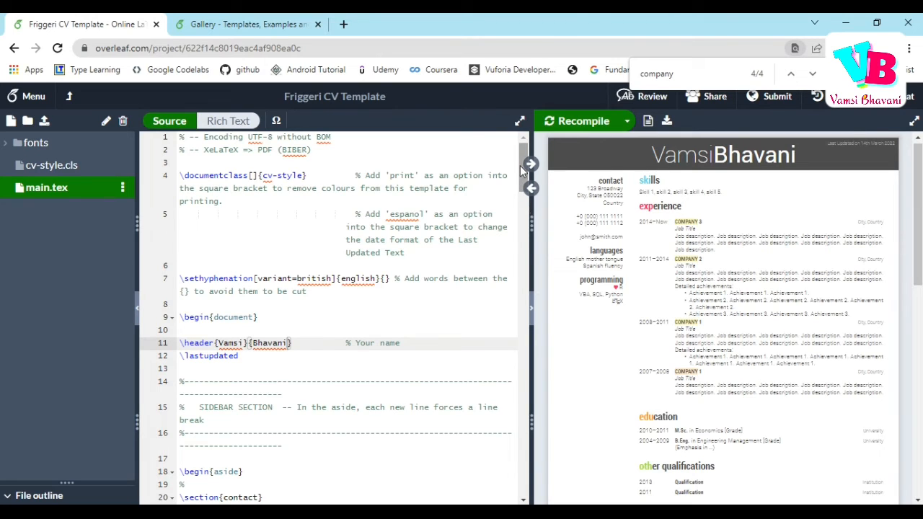
{"action": "left_click_drag", "start_coordinate": [520, 181], "coordinate": [528, 270]}
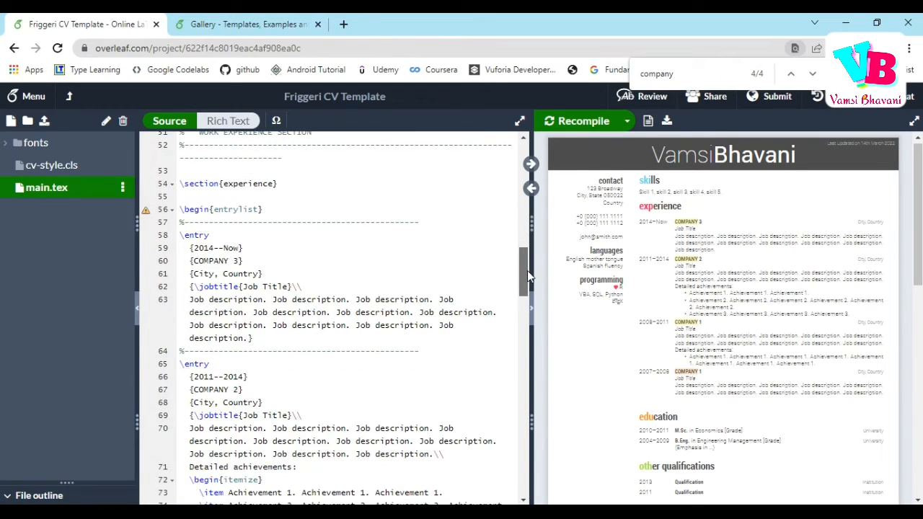
Change the first entry's company to YouTube and location to 'India, India', then recompile
{"action": "left_click_drag", "start_coordinate": [193, 260], "coordinate": [242, 261]}
{"action": "type", "text": "Y"}
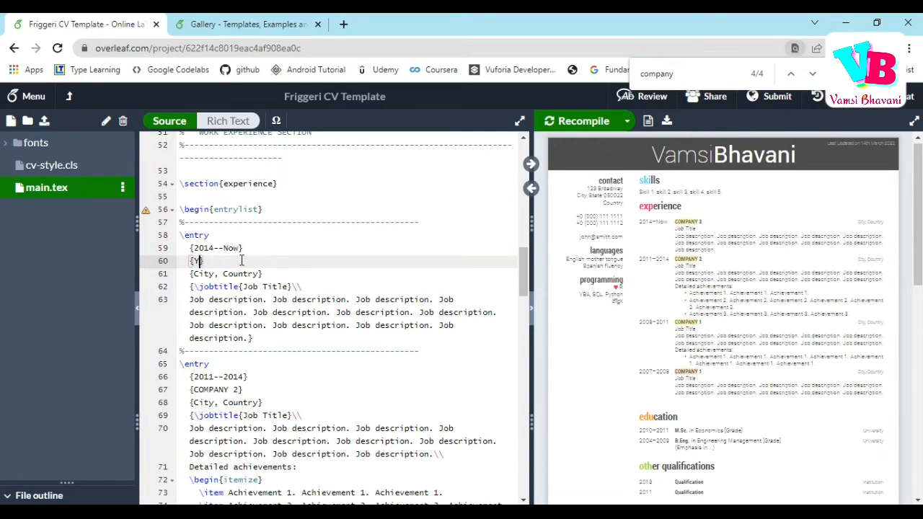
{"action": "type", "text": "ouTube"}
{"action": "key", "text": "Down"}
{"action": "key", "text": "Right"}
{"action": "key", "text": "Right"}
{"action": "key", "text": "Right"}
{"action": "key", "text": "Right"}
{"action": "key", "text": "Right"}
{"action": "key", "text": "Right"}
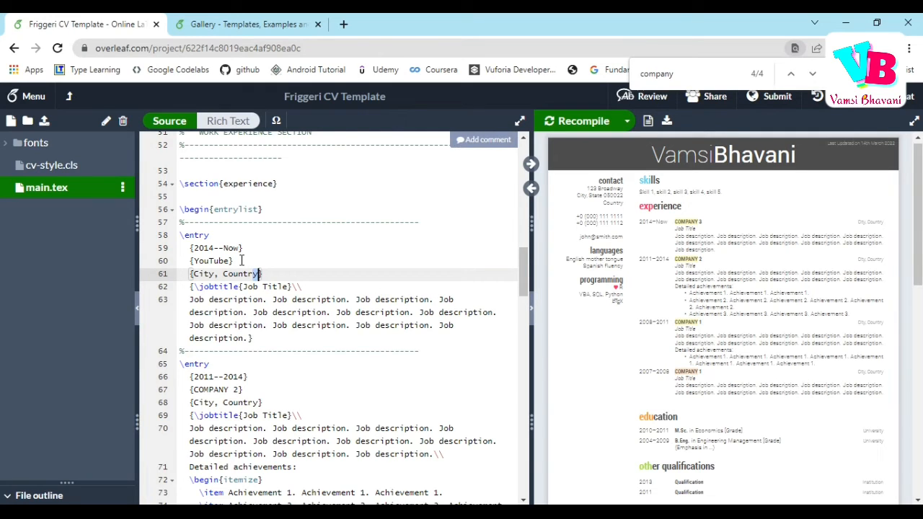
{"action": "key", "text": "Left"}
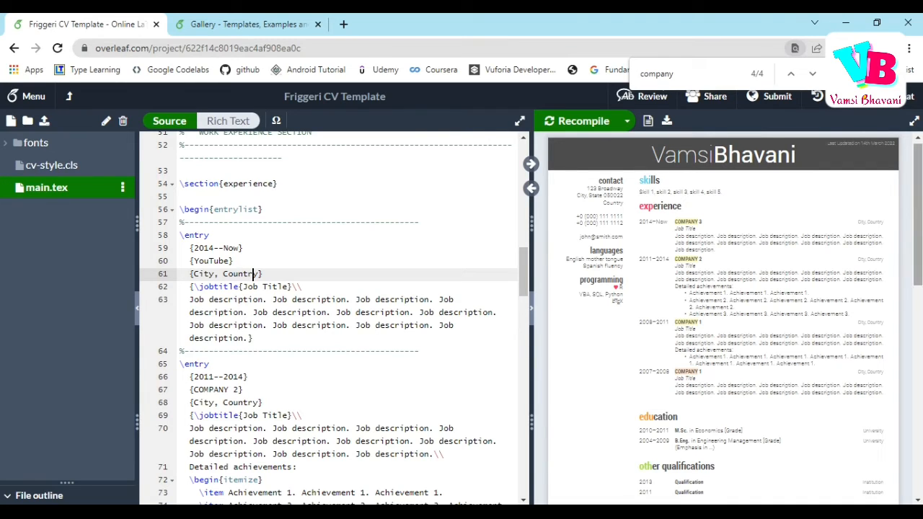
{"action": "key", "text": "Right"}
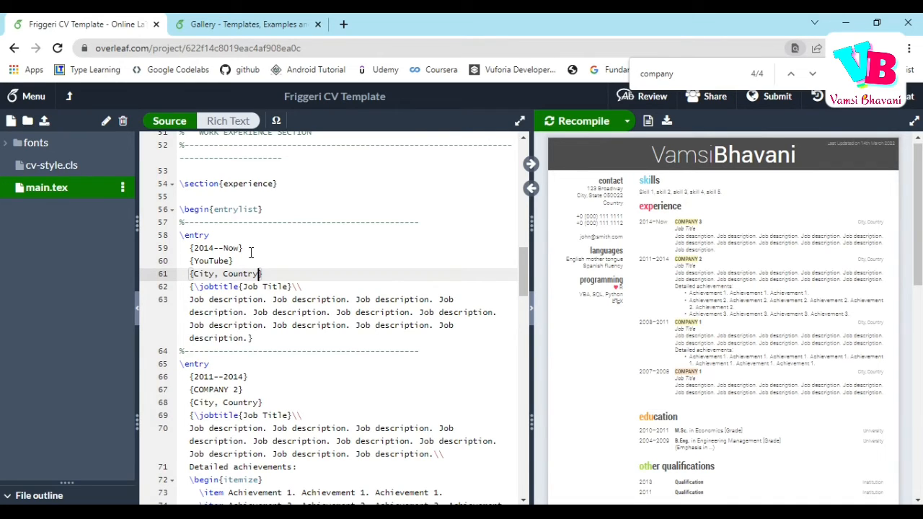
{"action": "key", "text": "shift+Left"}
{"action": "key", "text": "shift+Left"}
{"action": "key", "text": "shift+Left"}
{"action": "key", "text": "shift+Left"}
{"action": "key", "text": "shift+Left"}
{"action": "key", "text": "shift+Left"}
{"action": "key", "text": "shift+Left"}
{"action": "key", "text": "shift+Left"}
{"action": "key", "text": "shift+Left"}
{"action": "key", "text": "shift+Left"}
{"action": "key", "text": "shift+Left"}
{"action": "key", "text": "shift+Left"}
{"action": "key", "text": "shift+Left"}
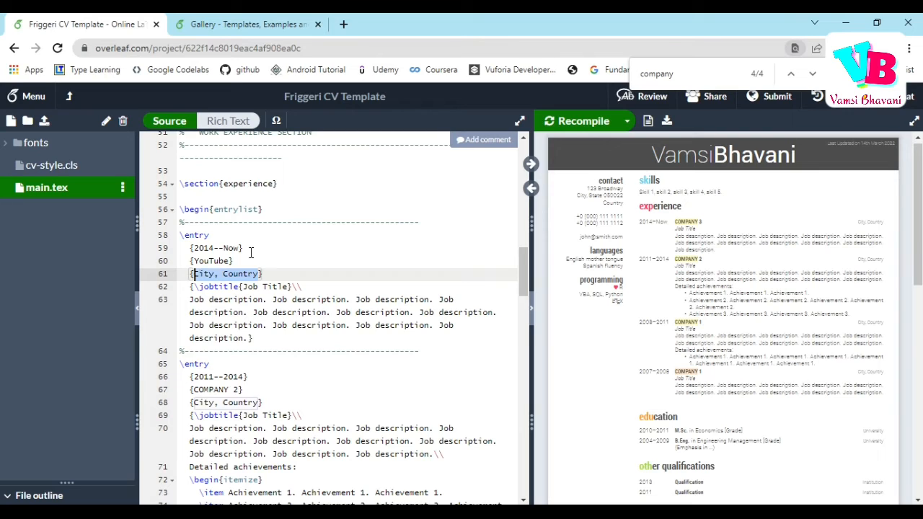
{"action": "type", "text": "India,"}
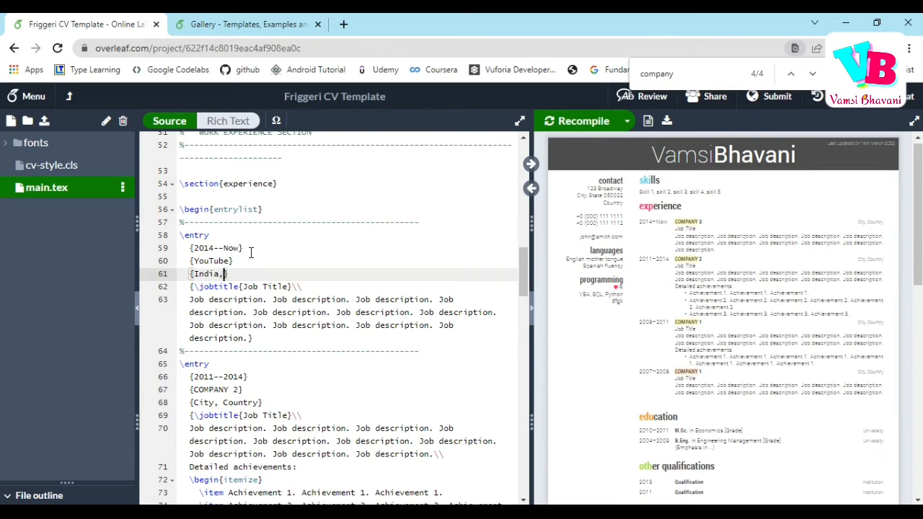
{"action": "type", "text": " India"}
{"action": "left_click", "coordinate": [566, 122]}
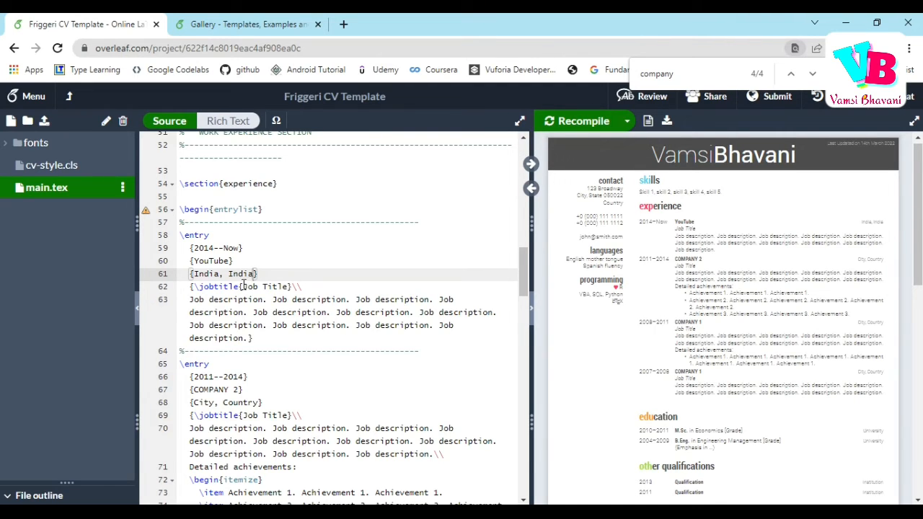
Set the first entry's job title to Educator and recompile
{"action": "left_click_drag", "start_coordinate": [243, 286], "coordinate": [289, 286]}
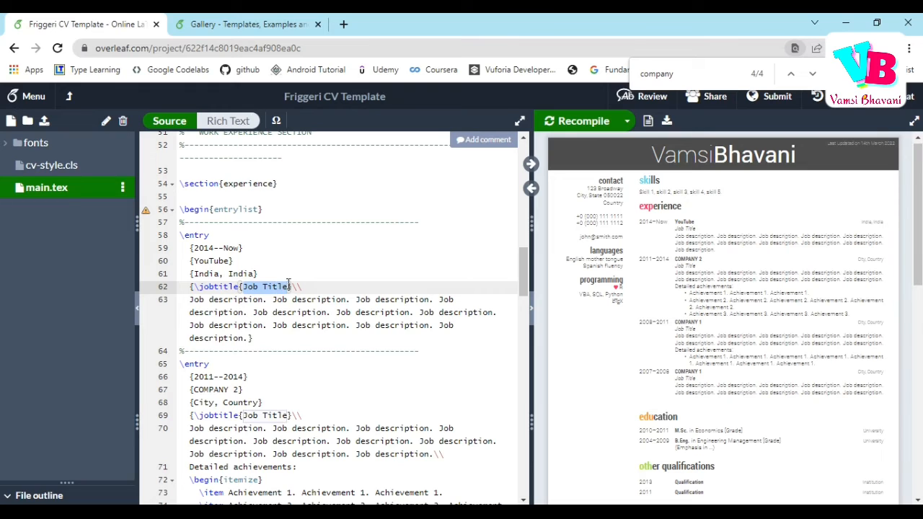
{"action": "type", "text": "Educat"}
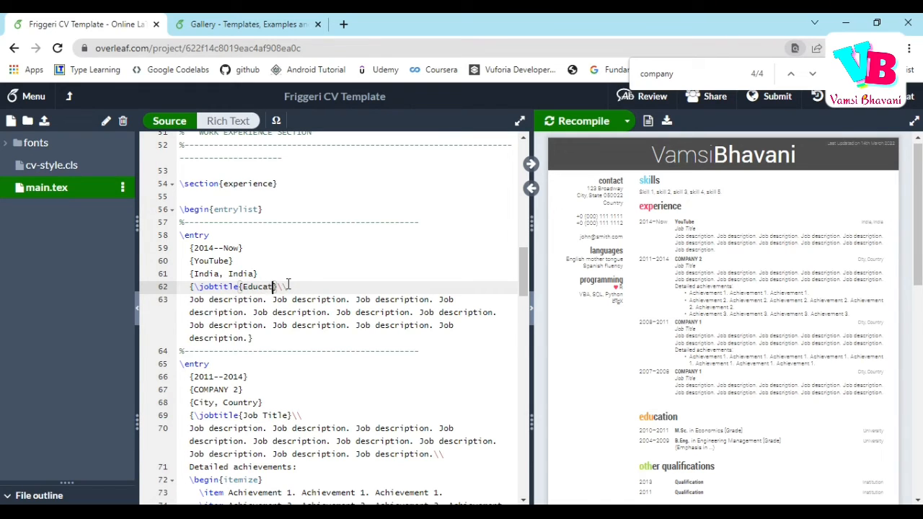
{"action": "type", "text": "or"}
{"action": "left_click", "coordinate": [564, 122]}
Download the CV as Friggeri_CV_Template.pdf, view it in a new tab, and return to Overleaf
{"action": "left_click", "coordinate": [667, 122]}
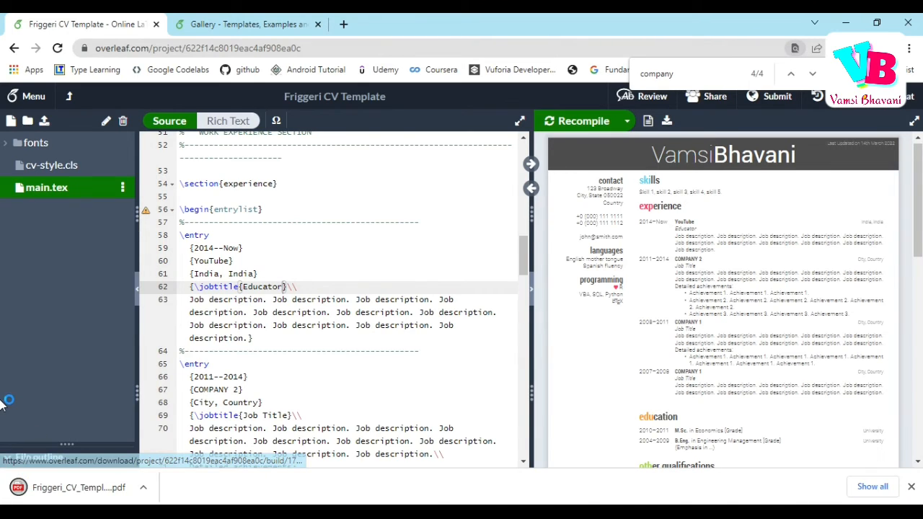
{"action": "left_click", "coordinate": [72, 488]}
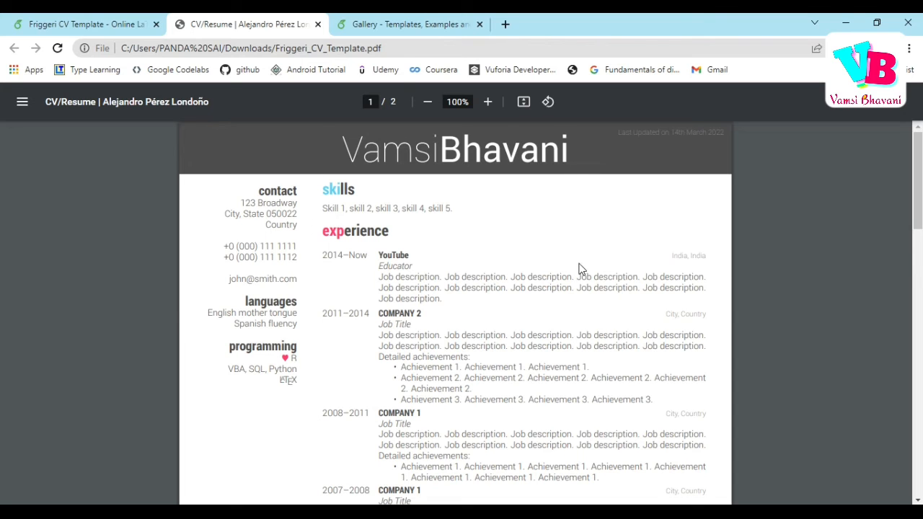
{"action": "left_click", "coordinate": [34, 18]}
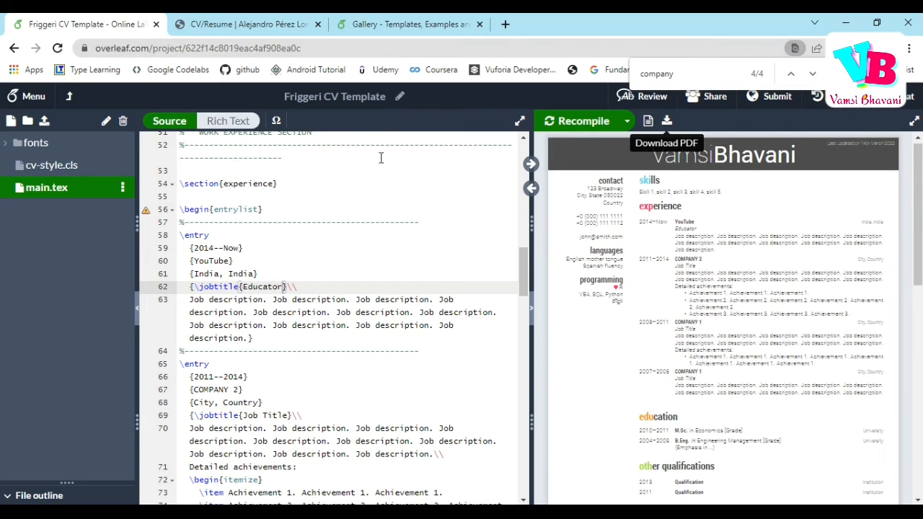
Leave the project editor by trimming the address to the Overleaf home page
{"action": "left_click", "coordinate": [26, 98]}
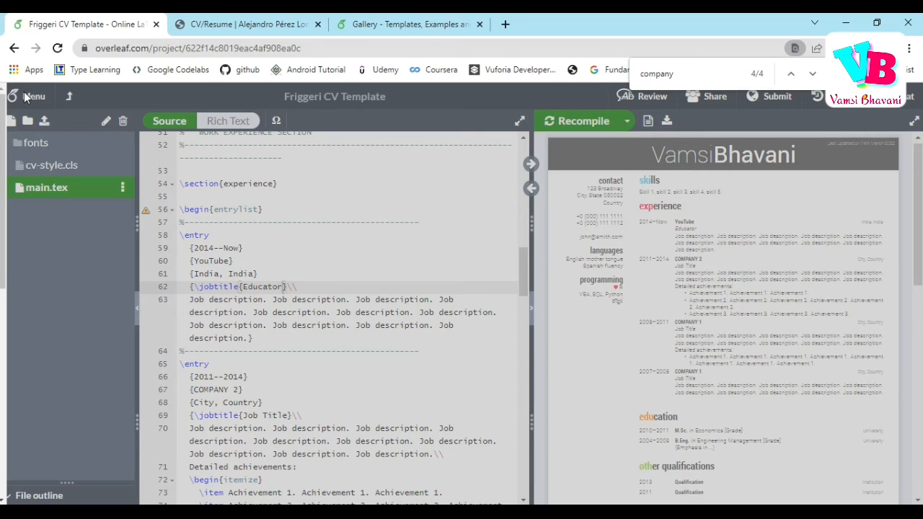
{"action": "left_click", "coordinate": [26, 98]}
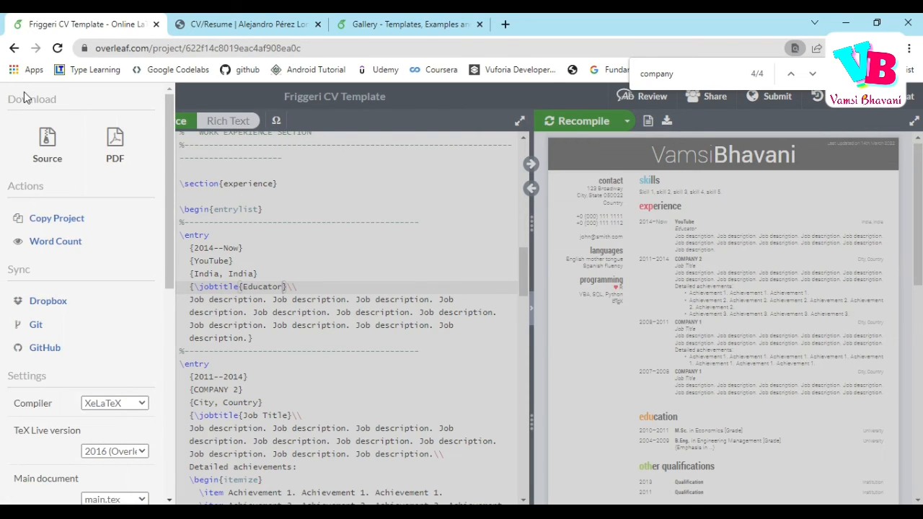
{"action": "left_click", "coordinate": [245, 101]}
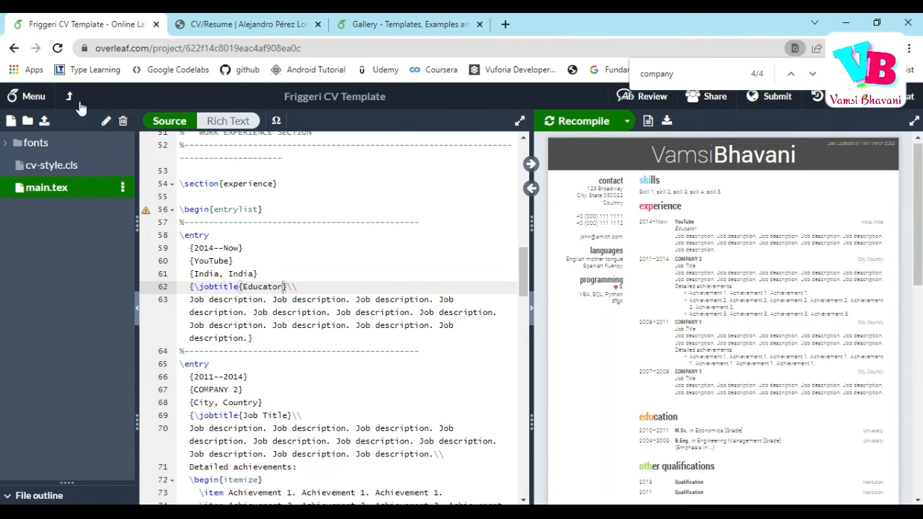
{"action": "left_click_drag", "start_coordinate": [318, 49], "coordinate": [154, 49]}
{"action": "key", "text": "BackSpace"}
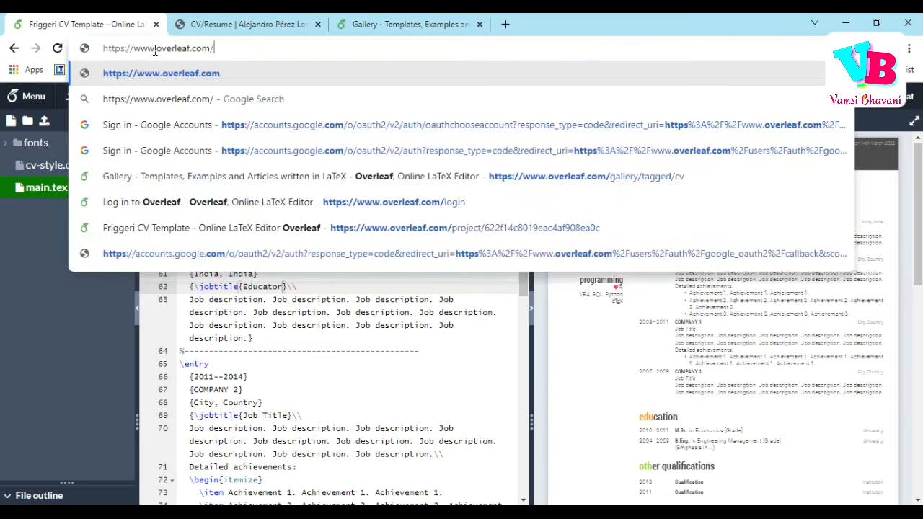
{"action": "key", "text": "Return"}
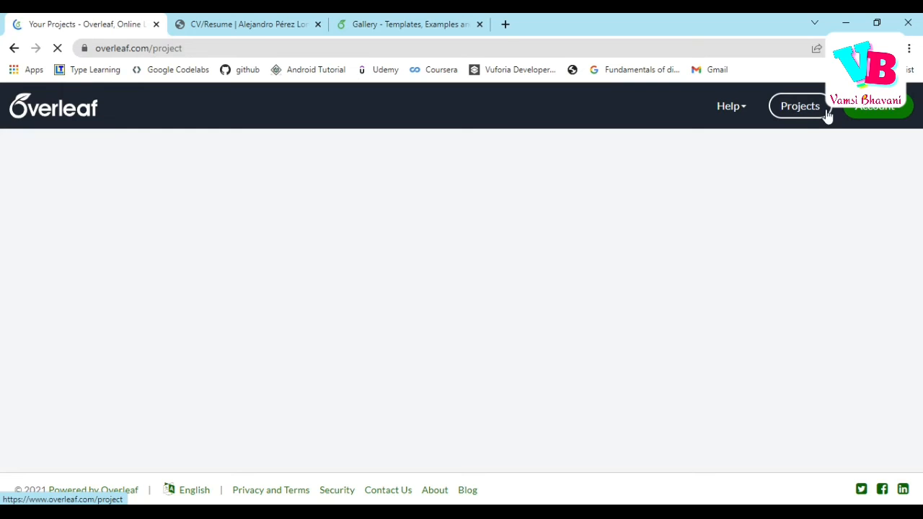
Browse the list of all projects, then bring the CV templates gallery tab forward
{"action": "left_click", "coordinate": [800, 114]}
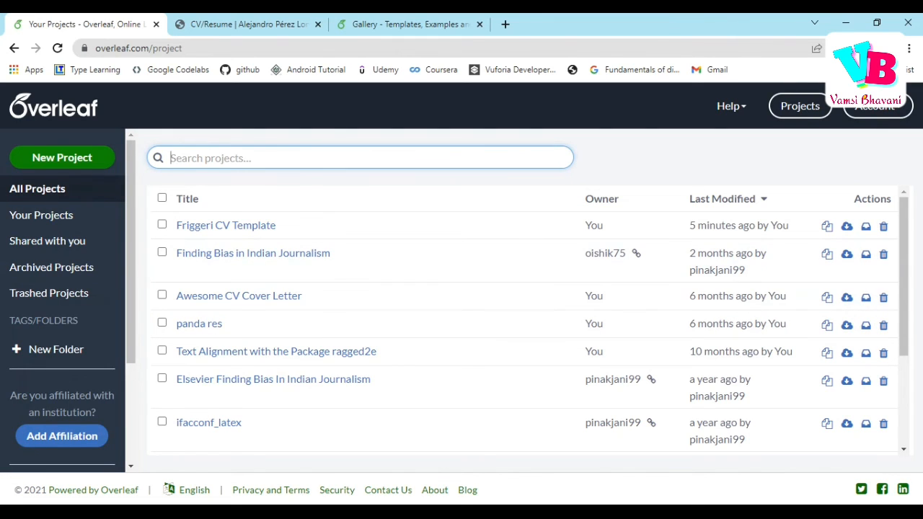
{"action": "left_click_drag", "start_coordinate": [902, 301], "coordinate": [901, 433]}
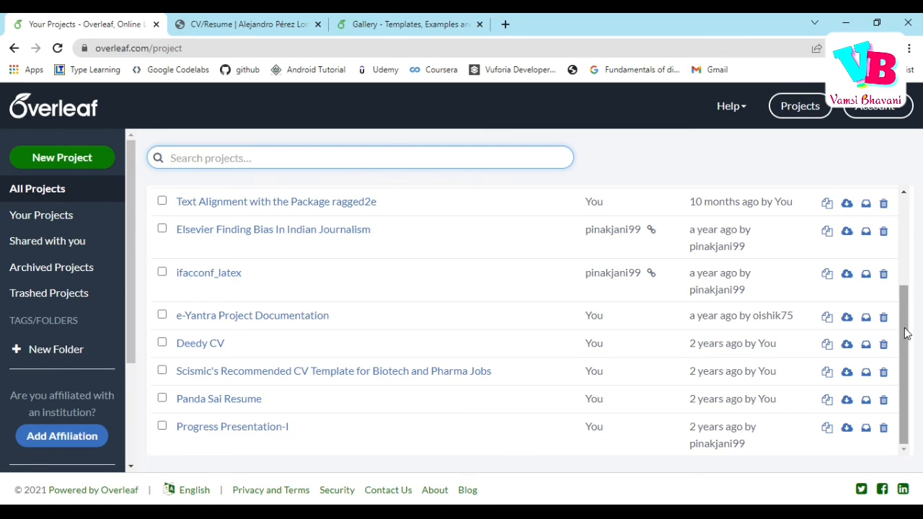
{"action": "left_click", "coordinate": [453, 17]}
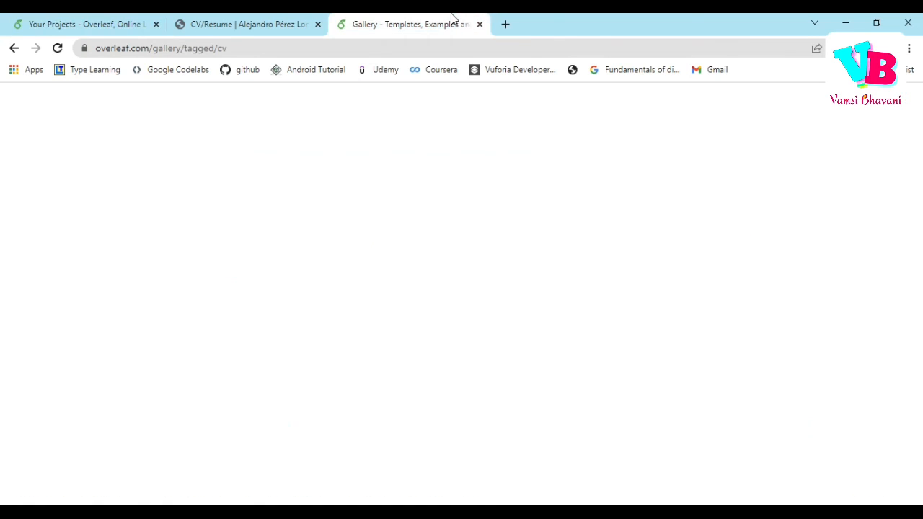